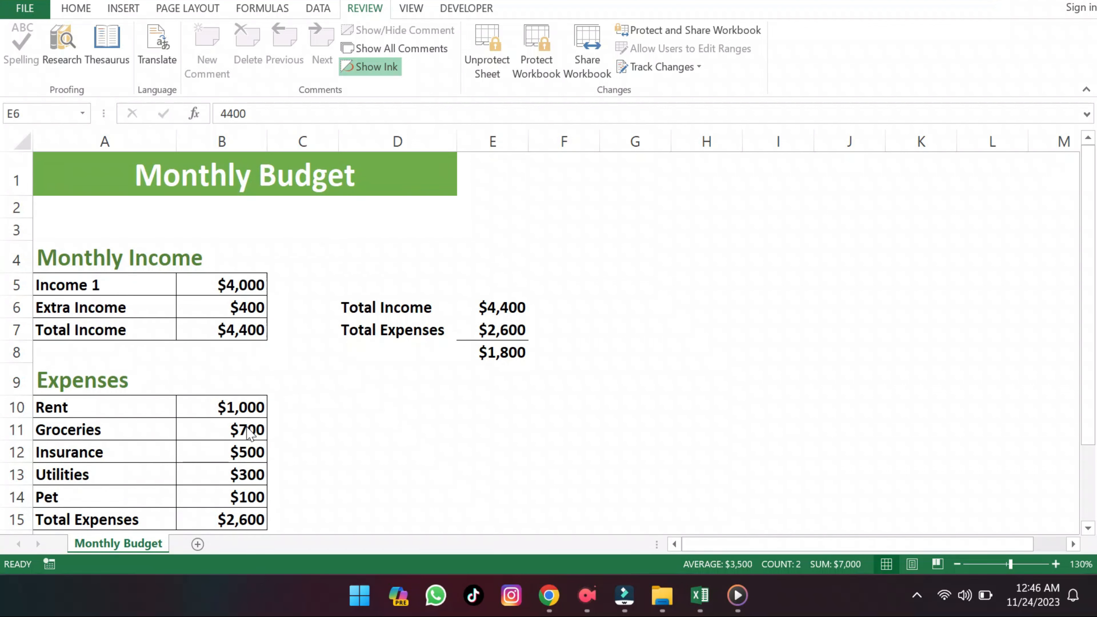
Step: Try to edit the Rent amount in B10 and the formula in E8 on the Monthly Budget sheet
click(248, 407)
right_click(252, 408)
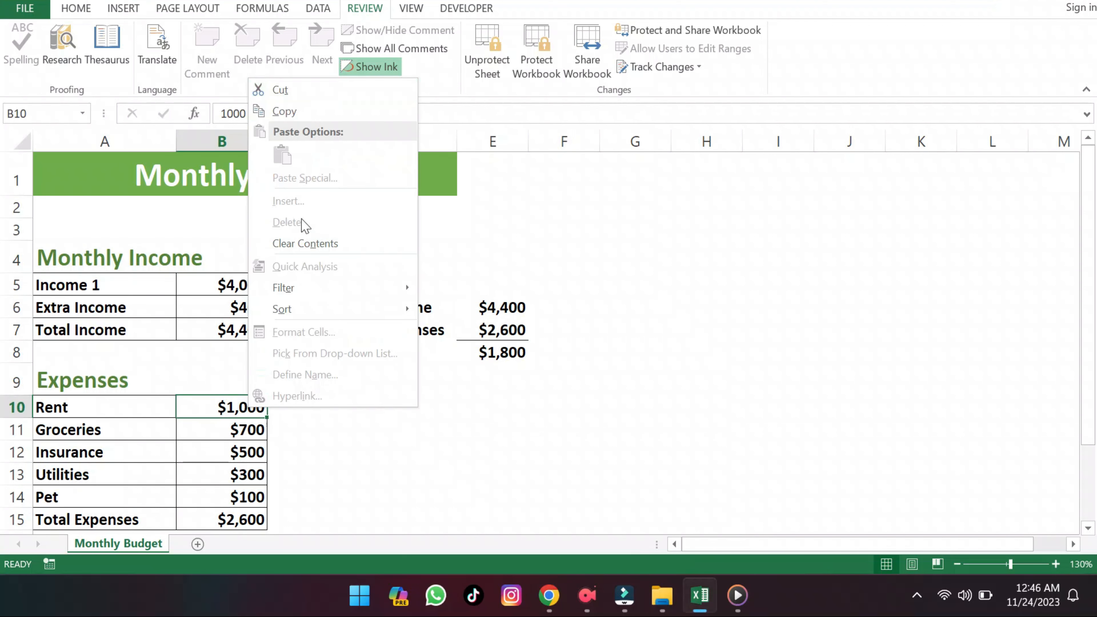
click(345, 434)
double_click(518, 351)
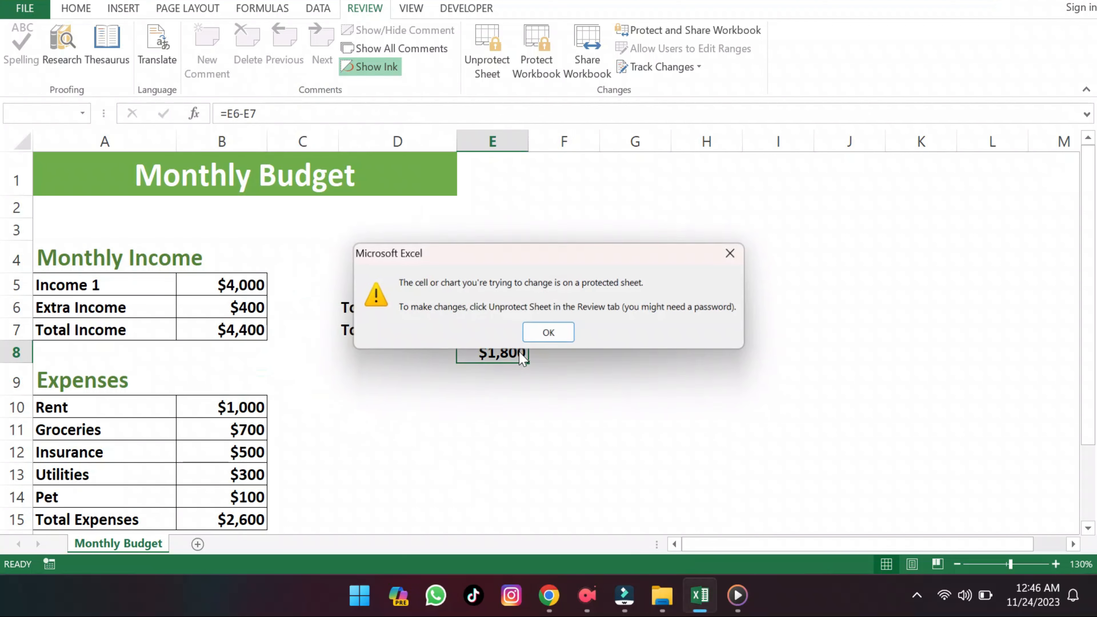
click(557, 333)
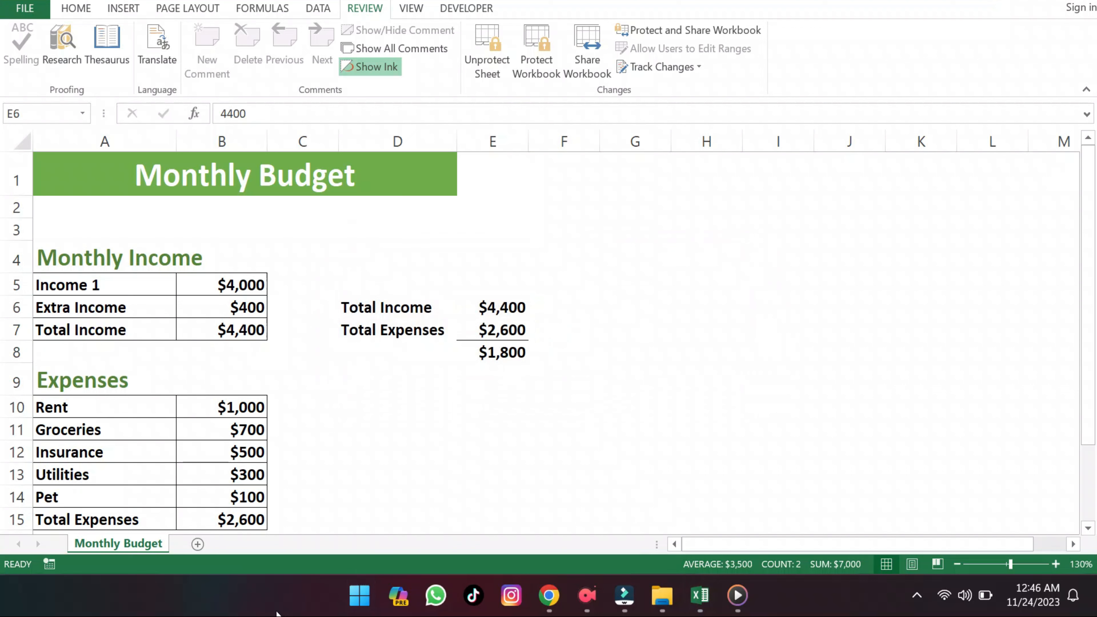
Step: Try to unprotect the Monthly Budget sheet by entering a sheet password
click(363, 6)
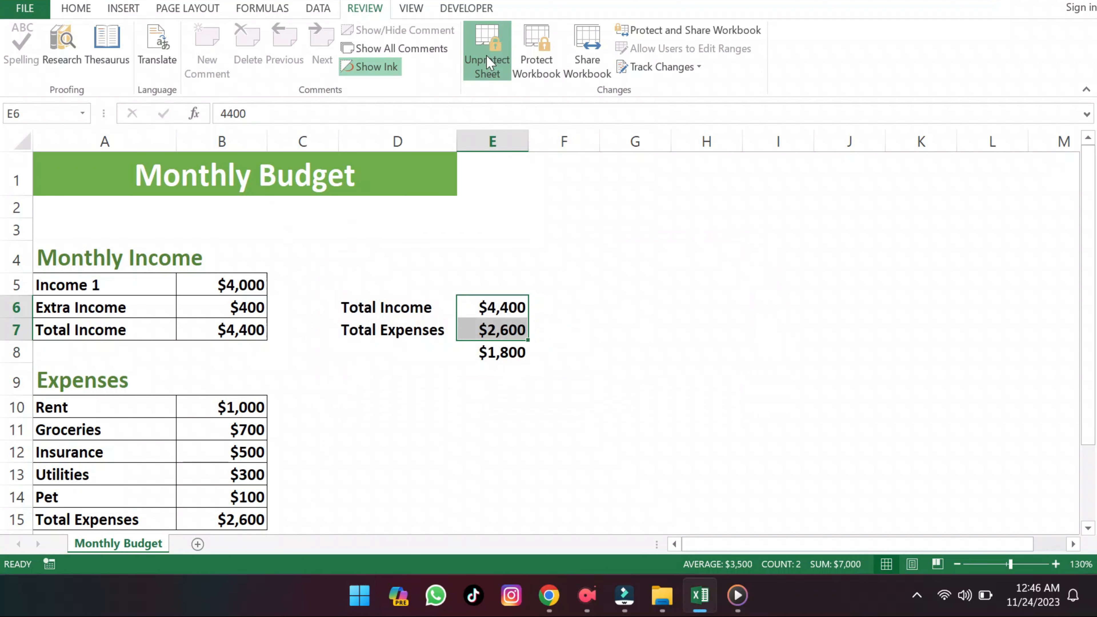
click(489, 62)
text(1)
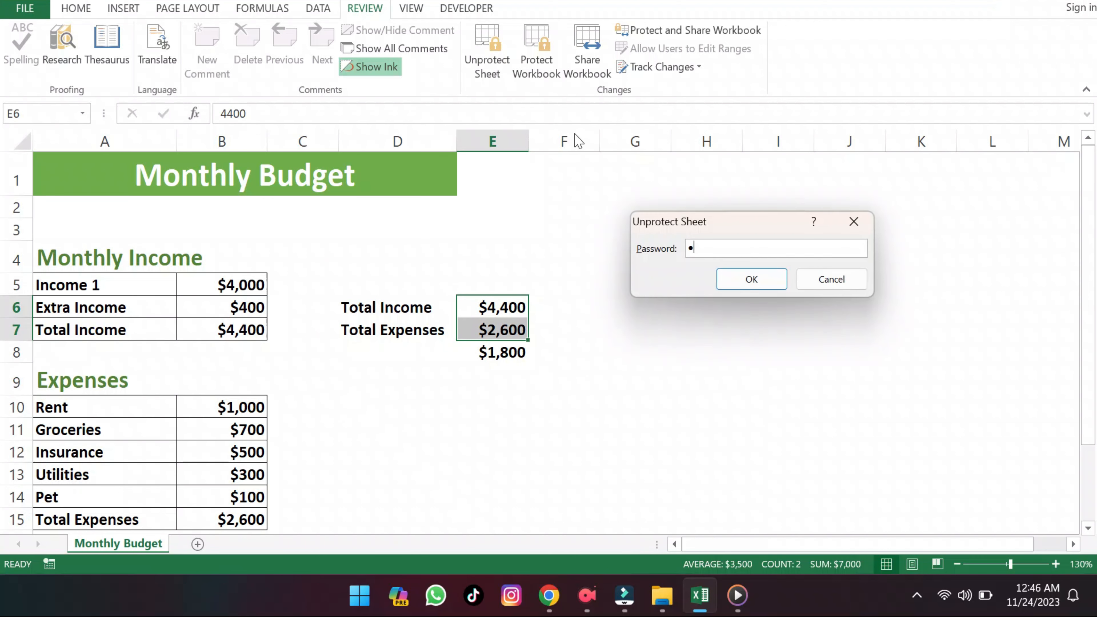
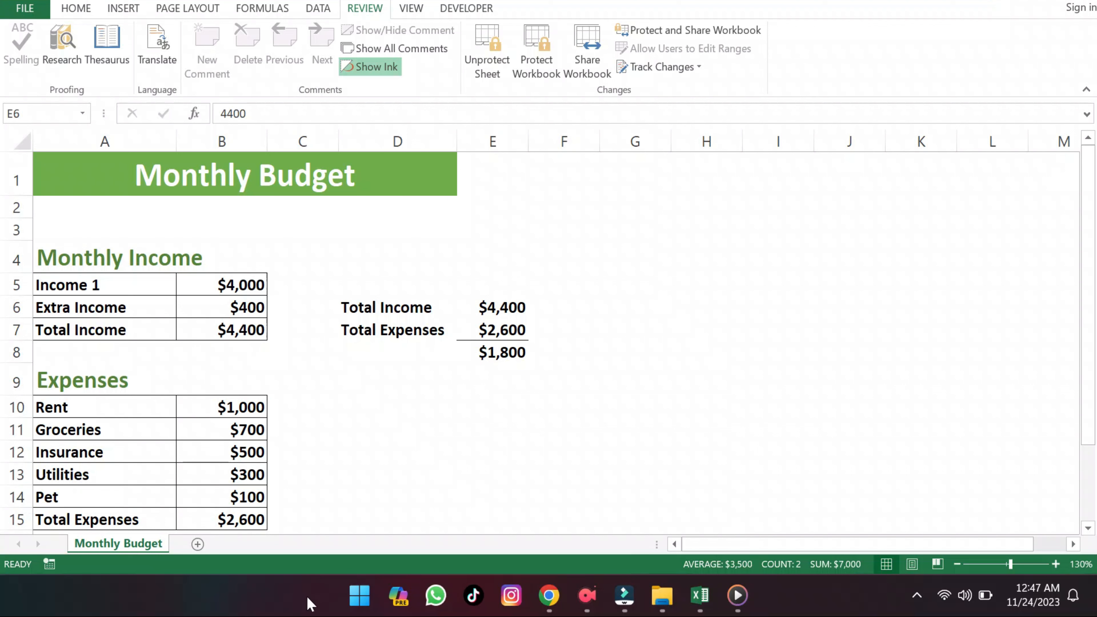
Step: Switch to File Explorer and duplicate Book3.xlsx in the PS folder as a backup
key(alt+Tab)
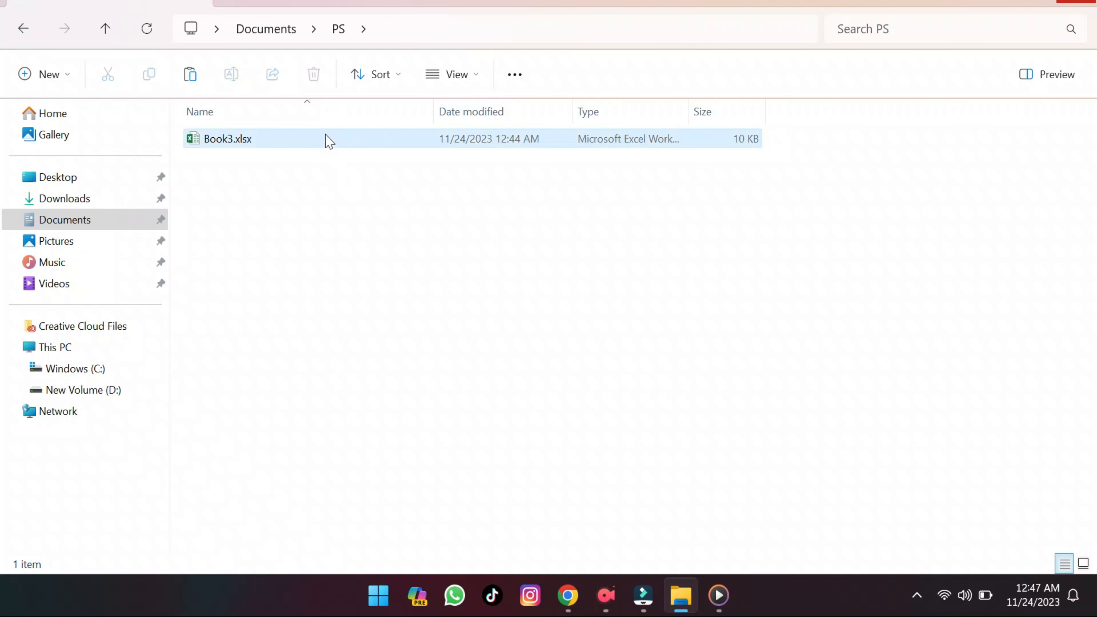
click(330, 141)
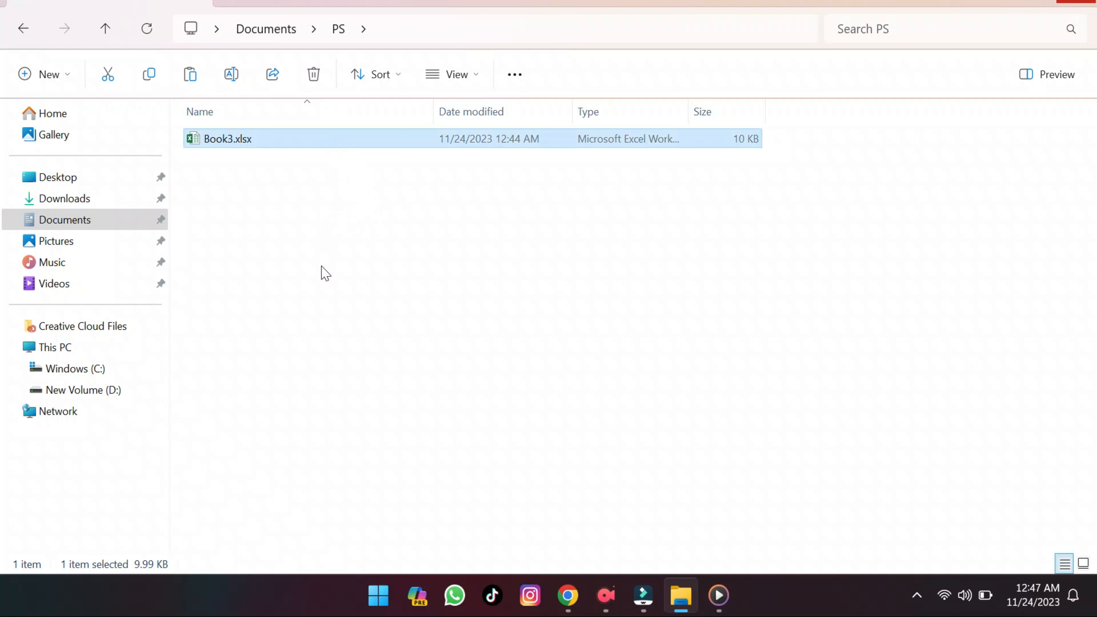
key(ctrl+c)
key(ctrl+v)
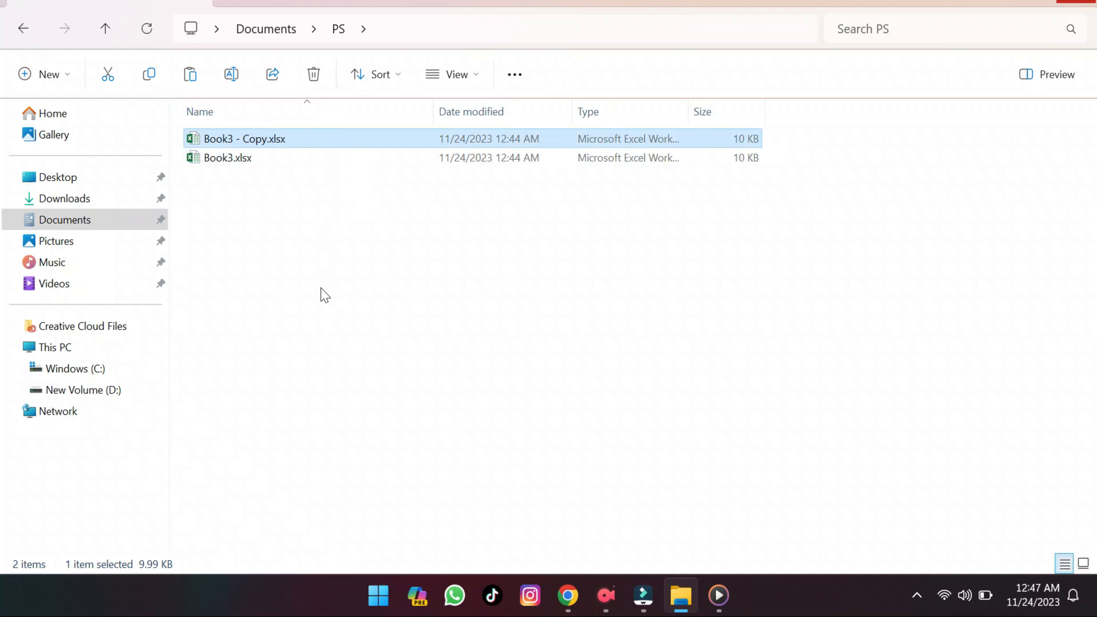
Step: Rename Book3.xlsx to Book3.zip and accept the extension change
click(247, 163)
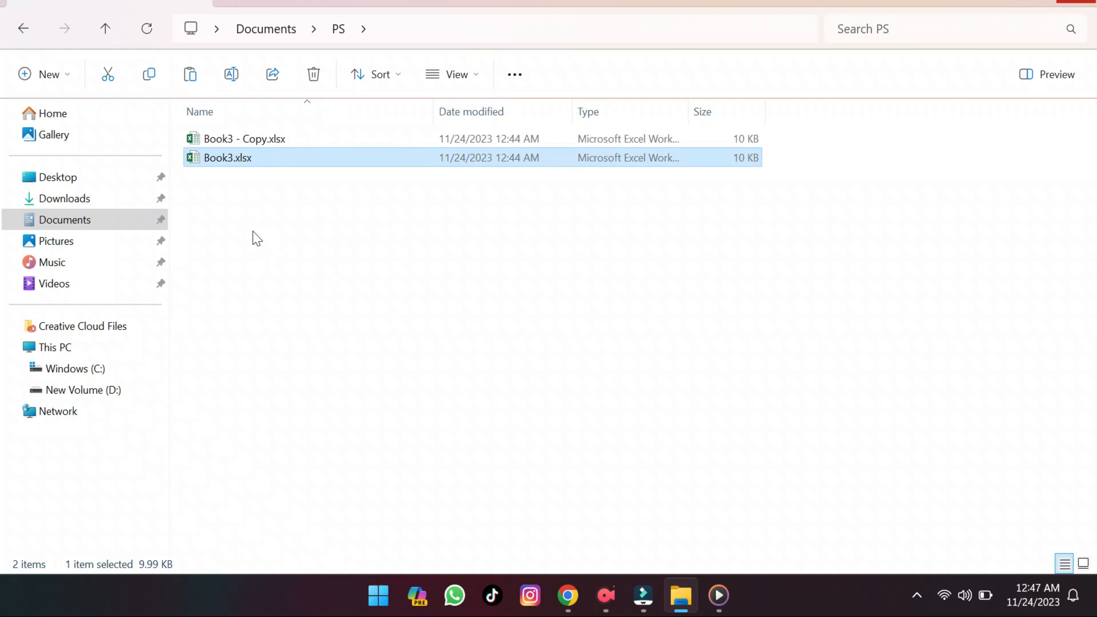
right_click(236, 160)
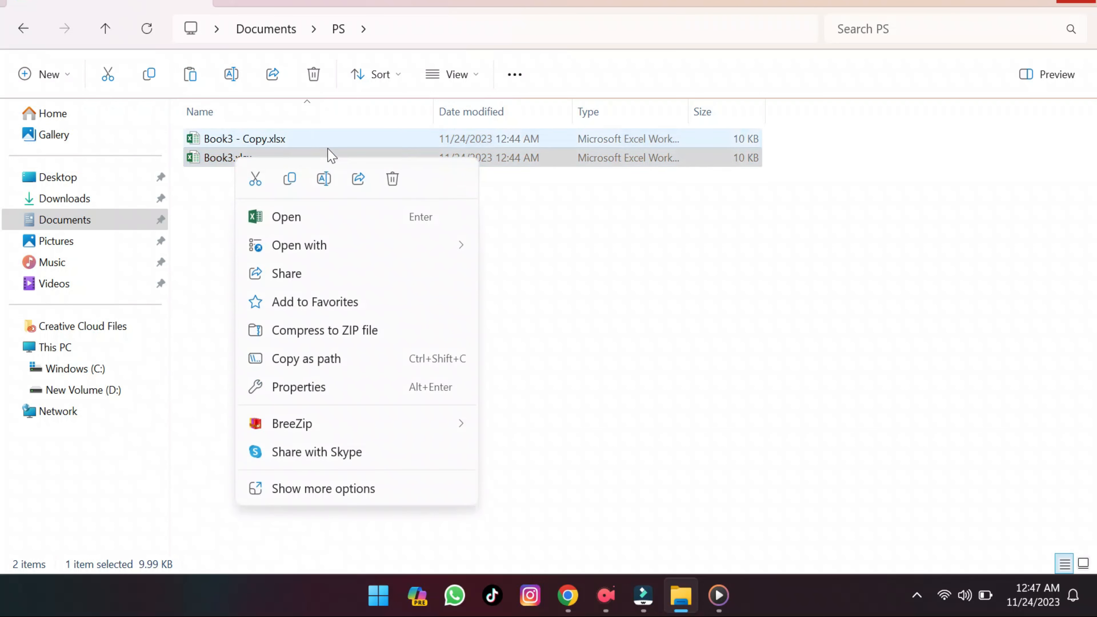
click(329, 180)
click(273, 157)
key(BackSpace)
key(BackSpace)
key(BackSpace)
key(BackSpace)
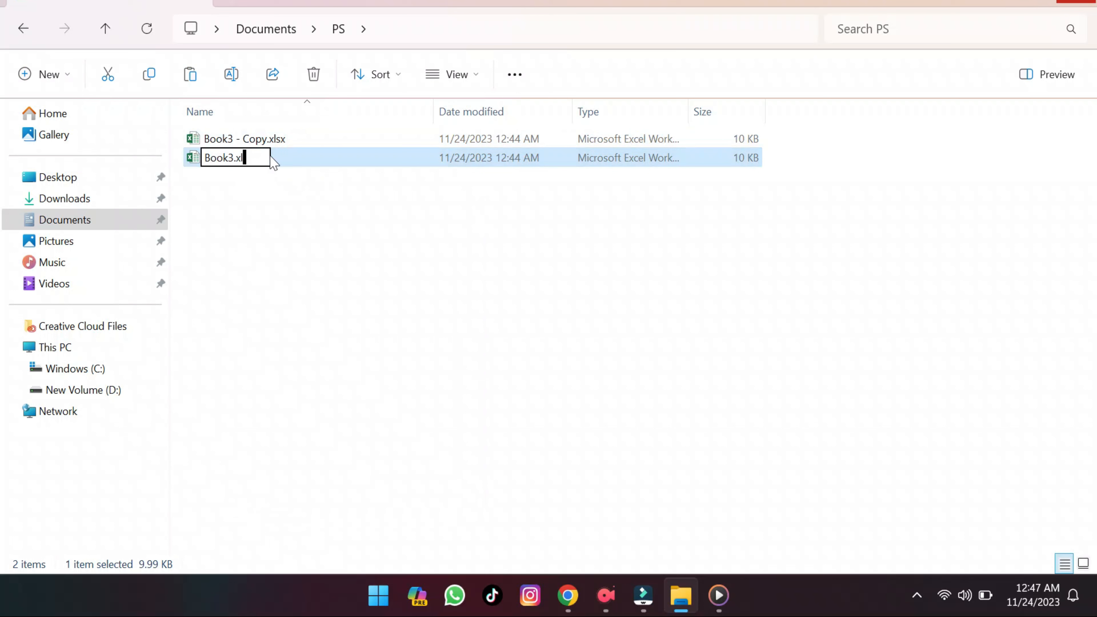
text(zip)
key(Return)
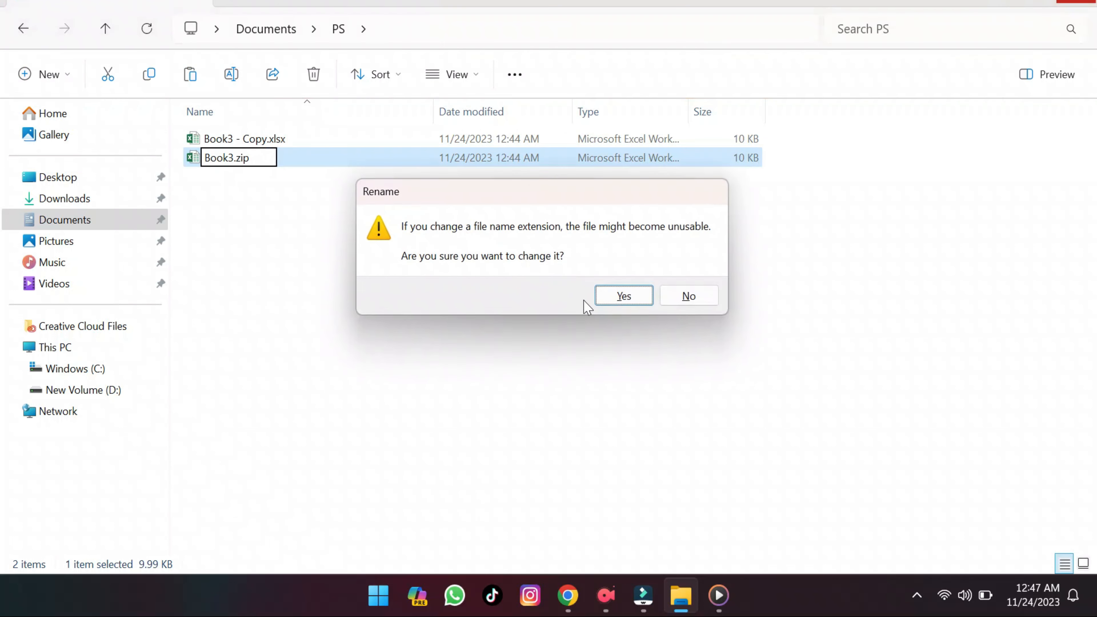
click(612, 302)
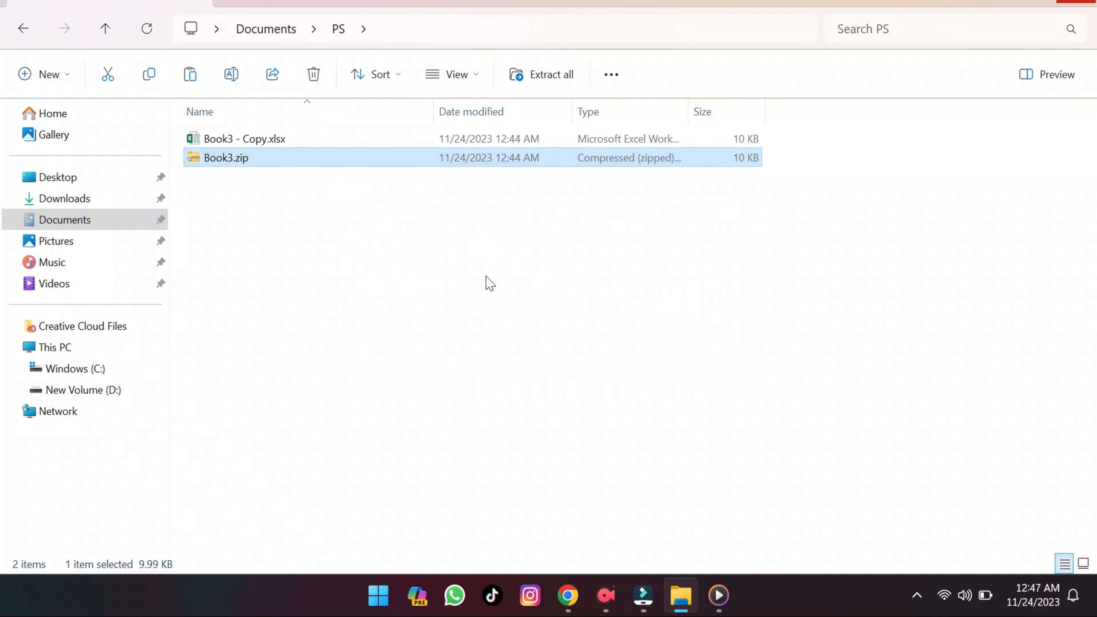
click(278, 226)
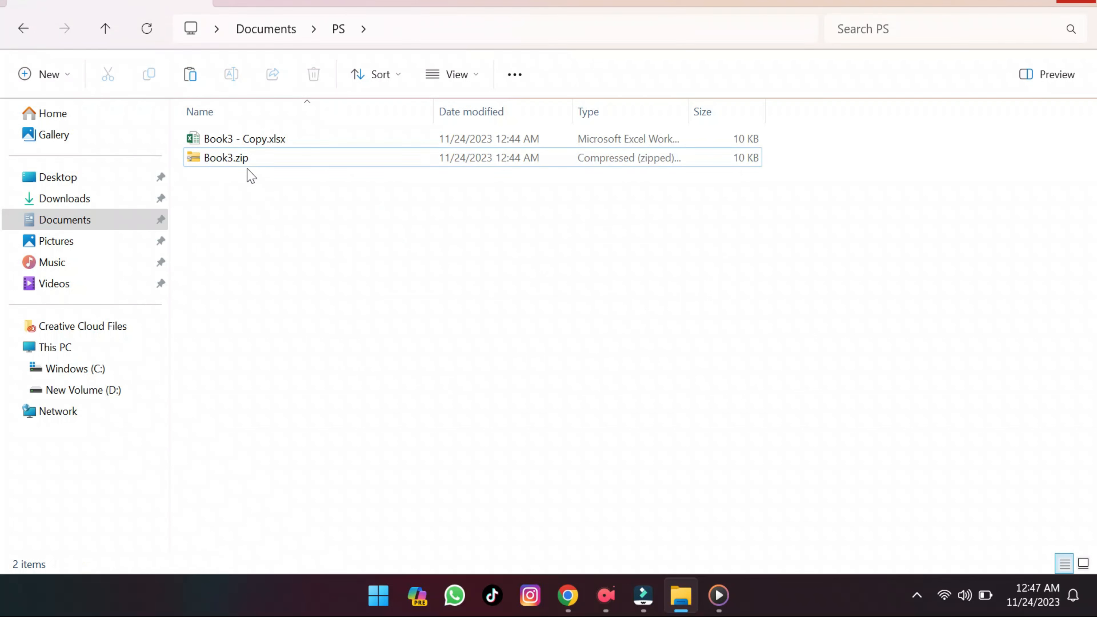
Step: Open the xl > worksheets folder inside the Book3.zip archive
double_click(242, 160)
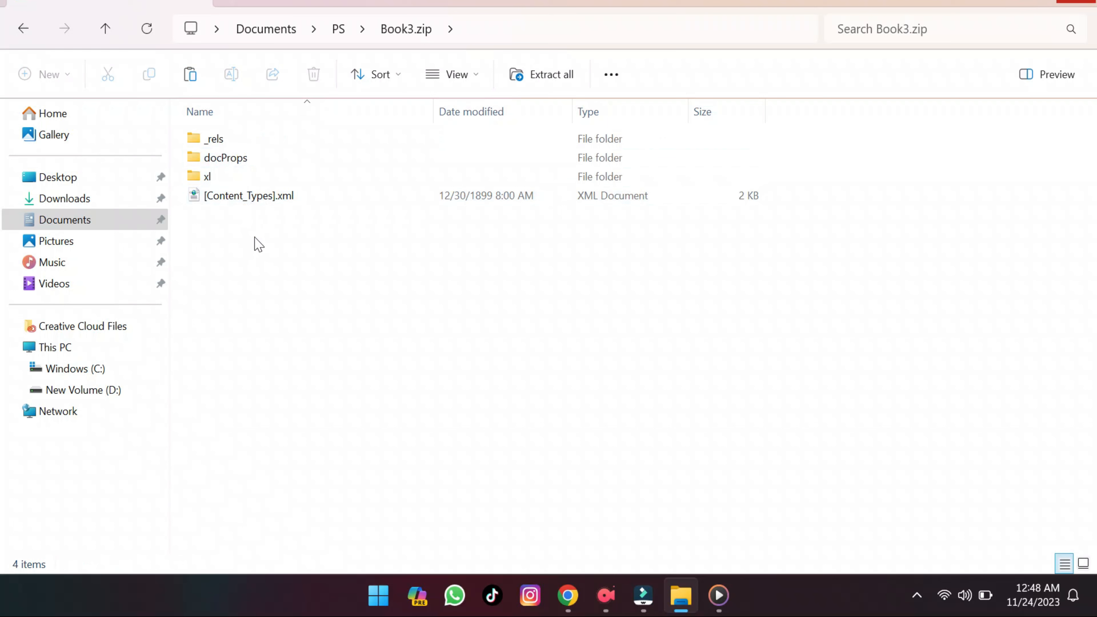
double_click(233, 177)
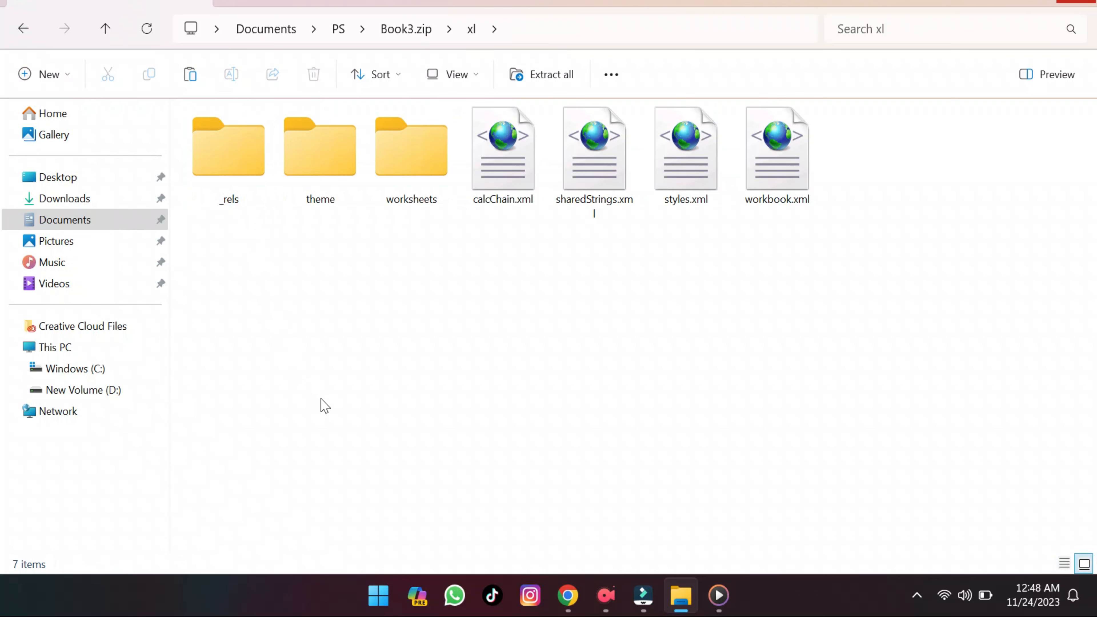
double_click(397, 157)
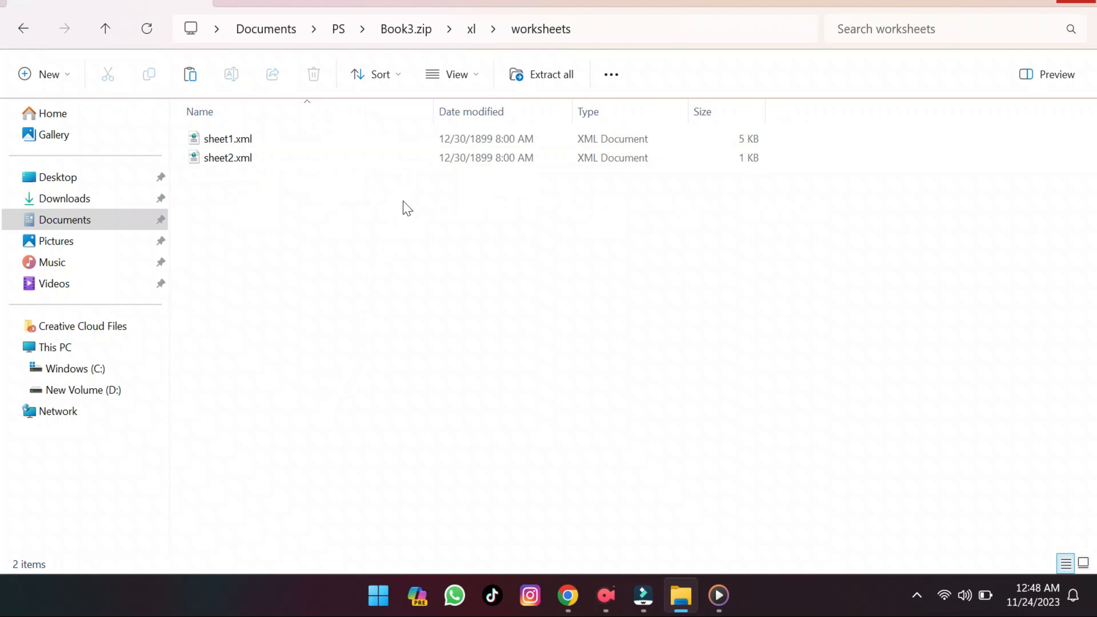
Step: Copy sheet1.xml from the archive's worksheets folder to the desktop, replacing the existing file there
click(1040, 4)
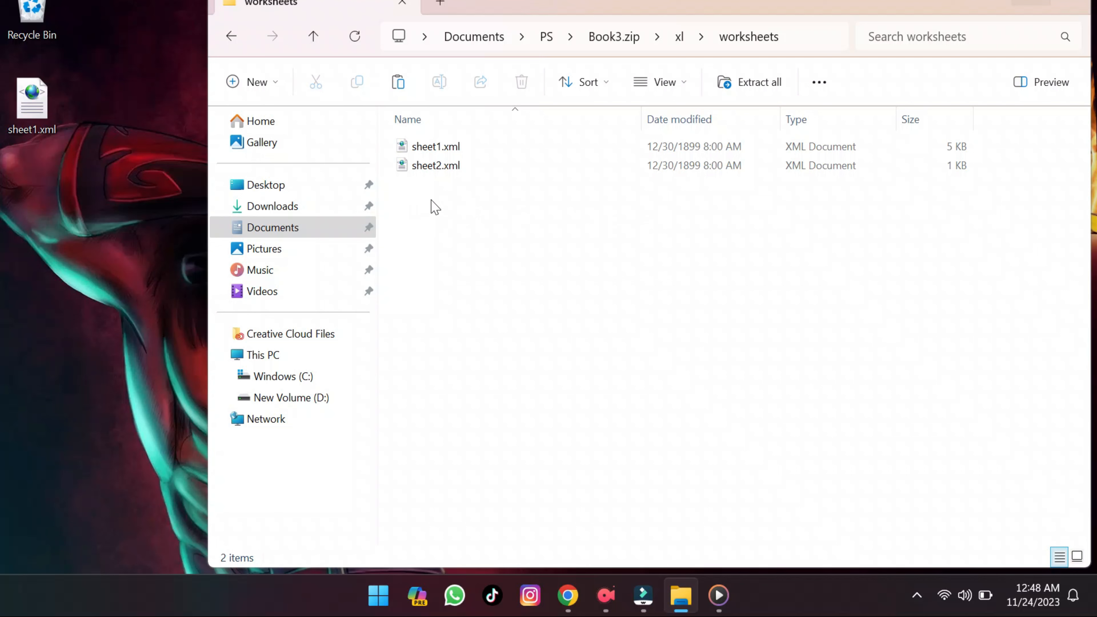
click(424, 149)
drag(425, 150, 41, 185)
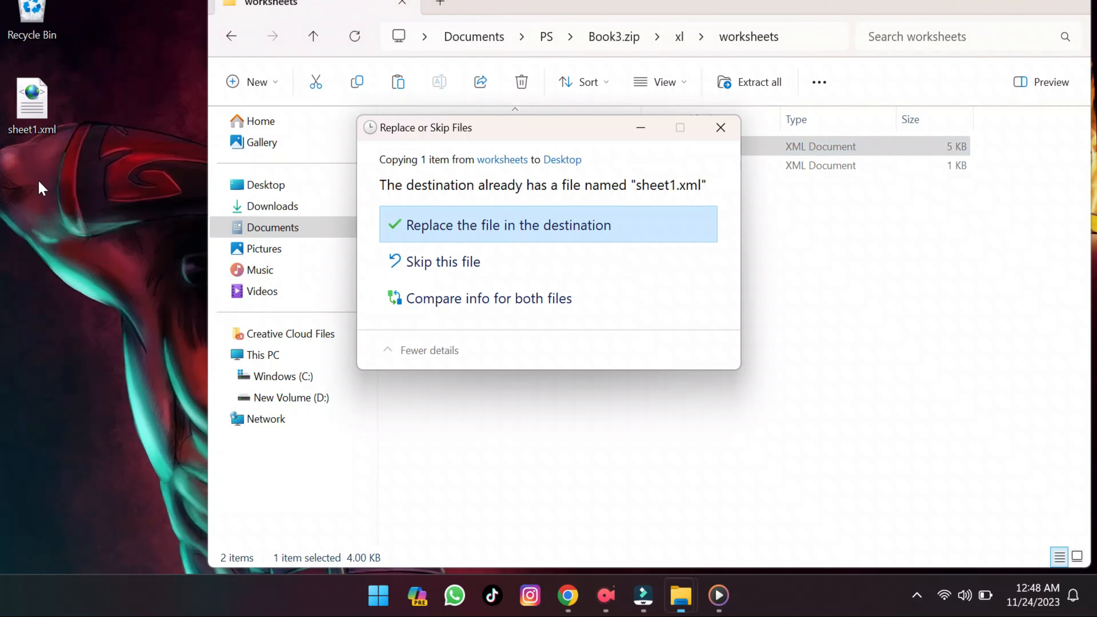
click(449, 236)
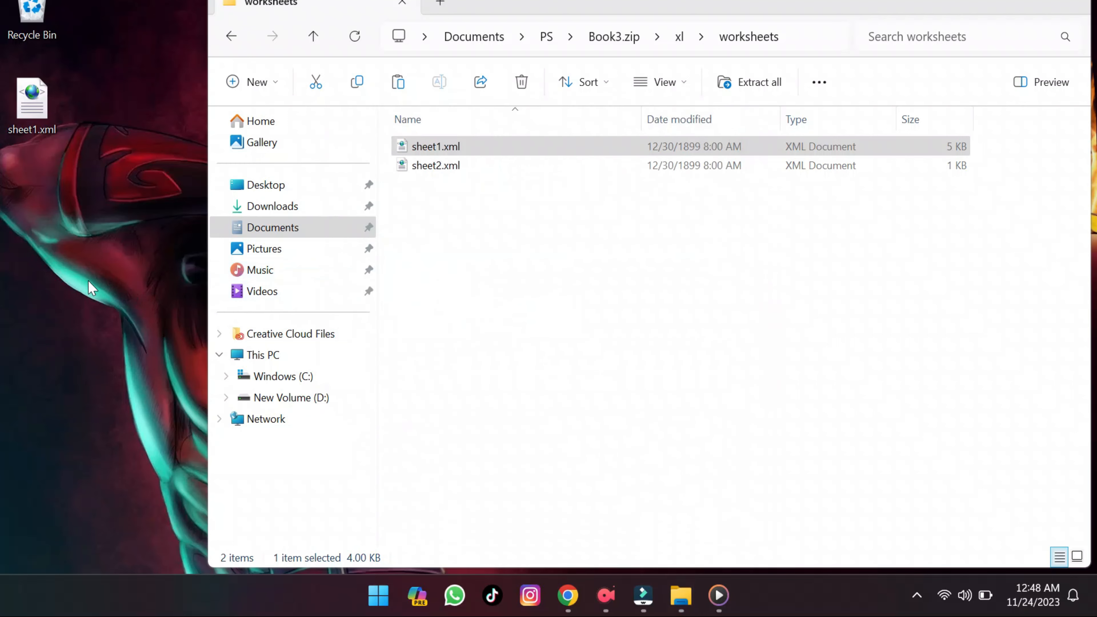
Step: Open the desktop sheet1.xml in Notepad, find "protect" and delete the sheet protection element, saving the file
key(Return)
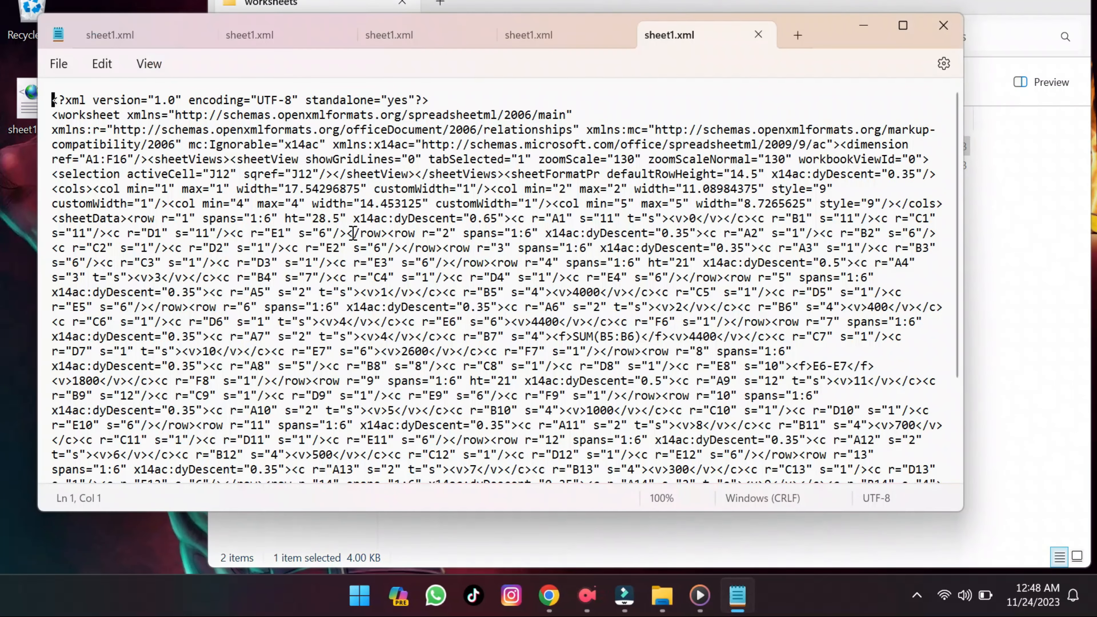
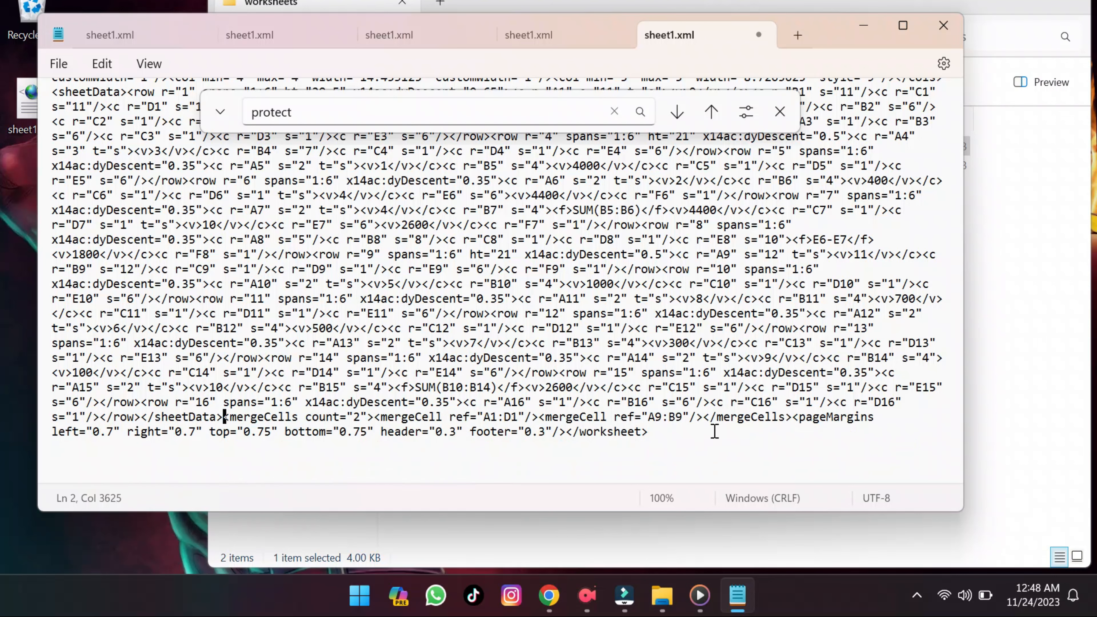
click(780, 111)
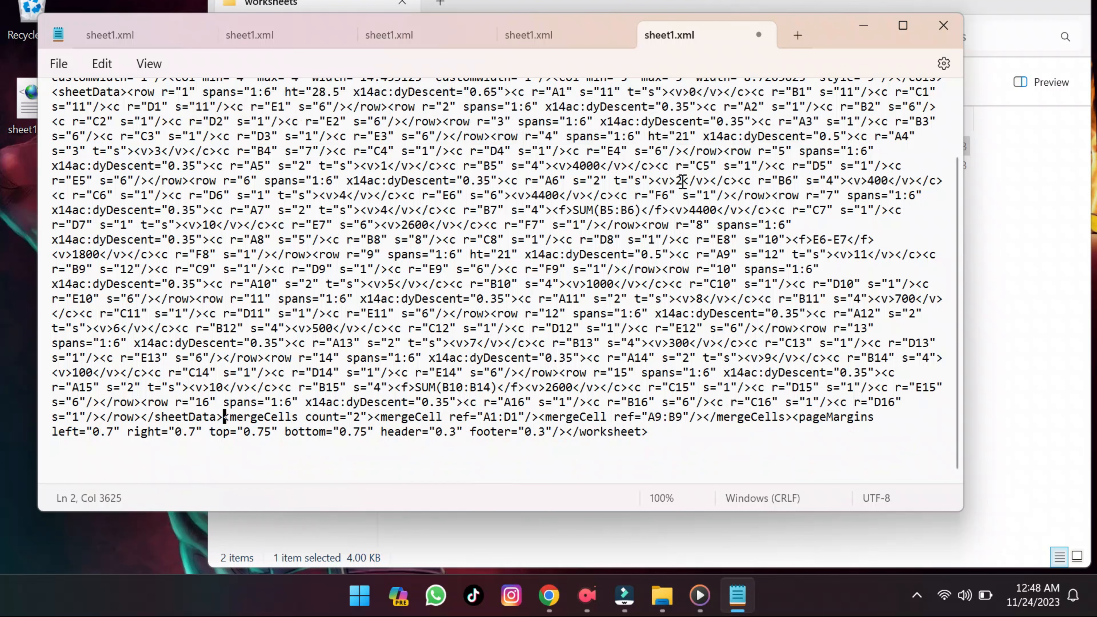
click(672, 435)
click(59, 64)
click(73, 184)
click(944, 25)
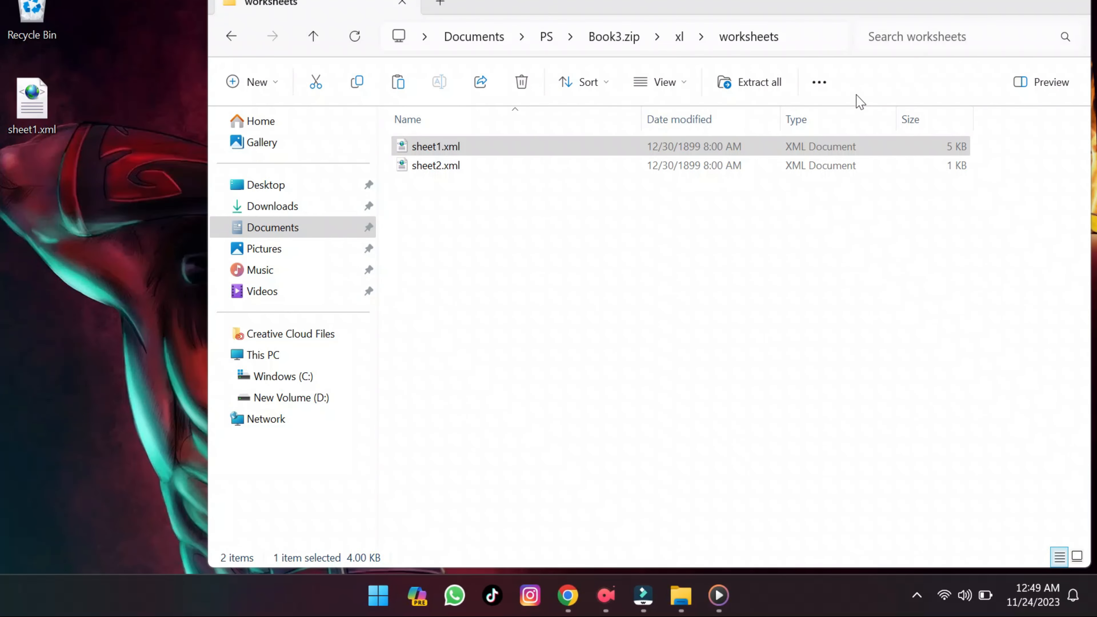
Step: Replace sheet1.xml in the archive's worksheets folder with the edited copy from the desktop
right_click(451, 152)
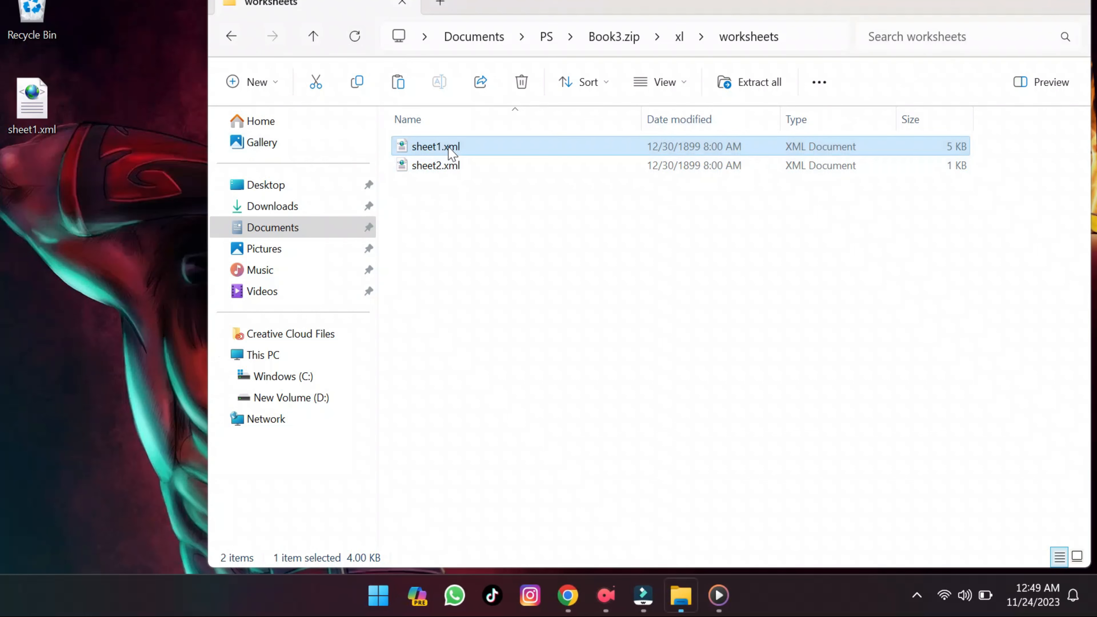
click(493, 231)
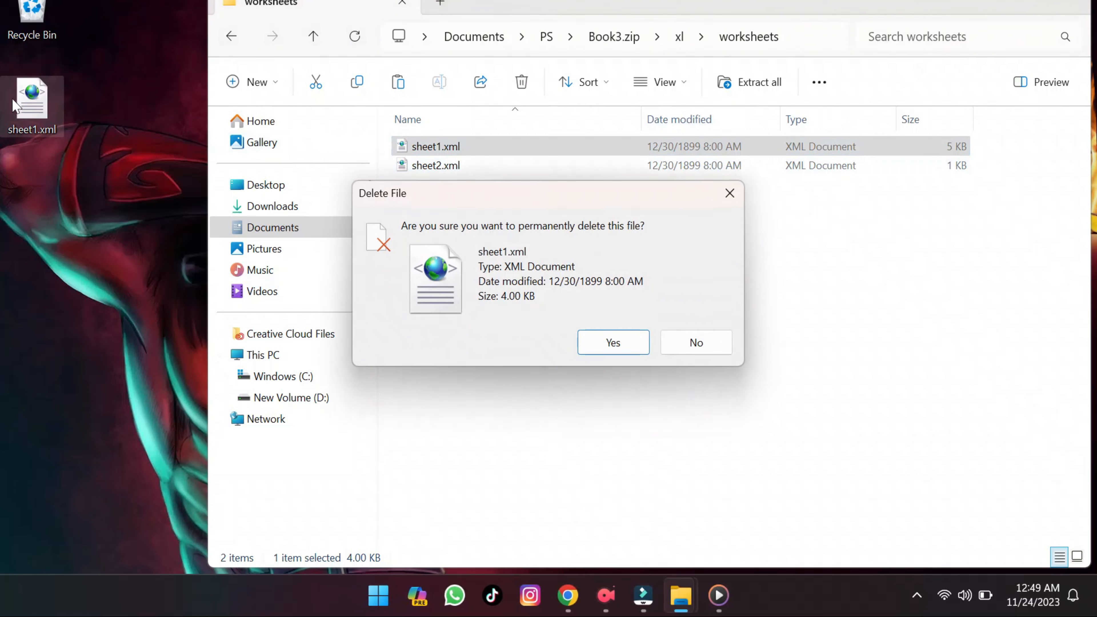
click(627, 349)
drag(41, 123, 439, 224)
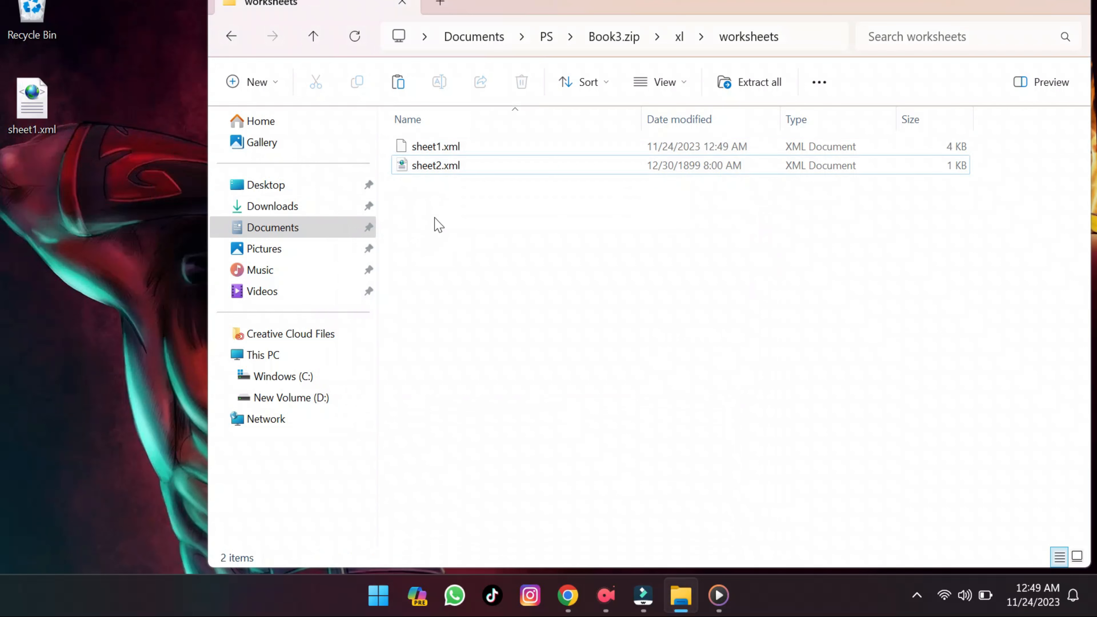
Step: Return to the PS folder and rename Book3.zip to Book3.xlsx, accepting the extension change
click(232, 36)
click(232, 36)
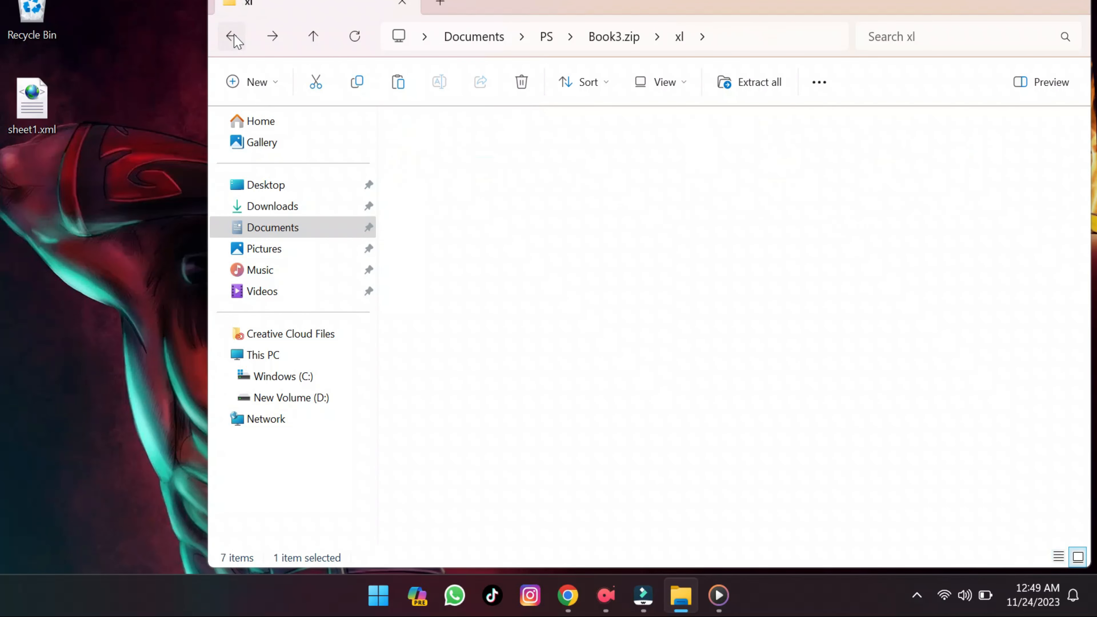
click(232, 36)
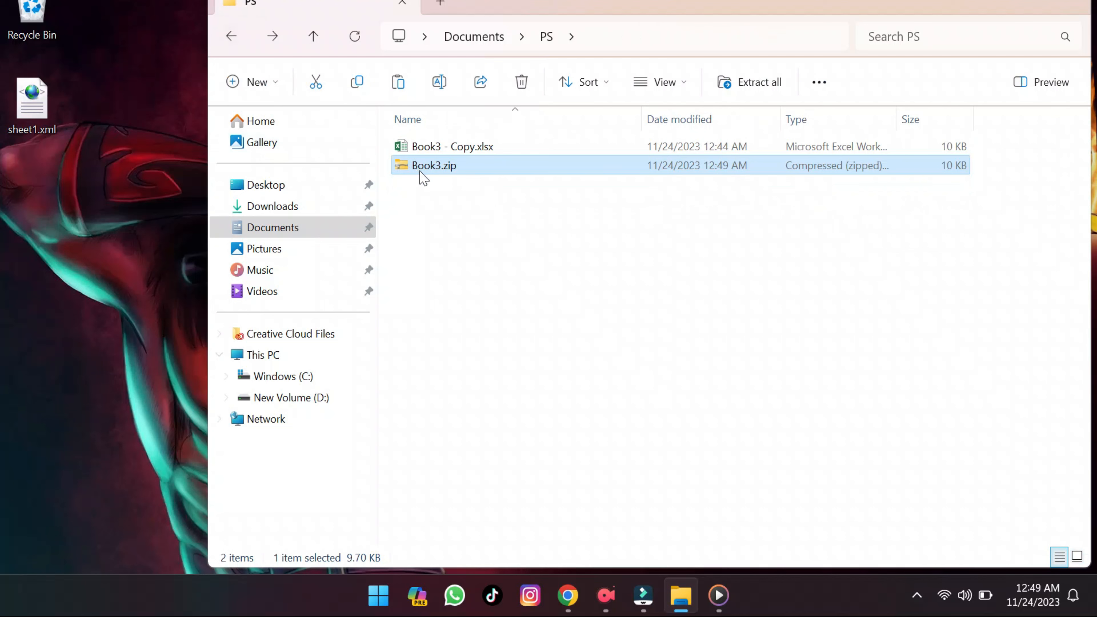
right_click(437, 167)
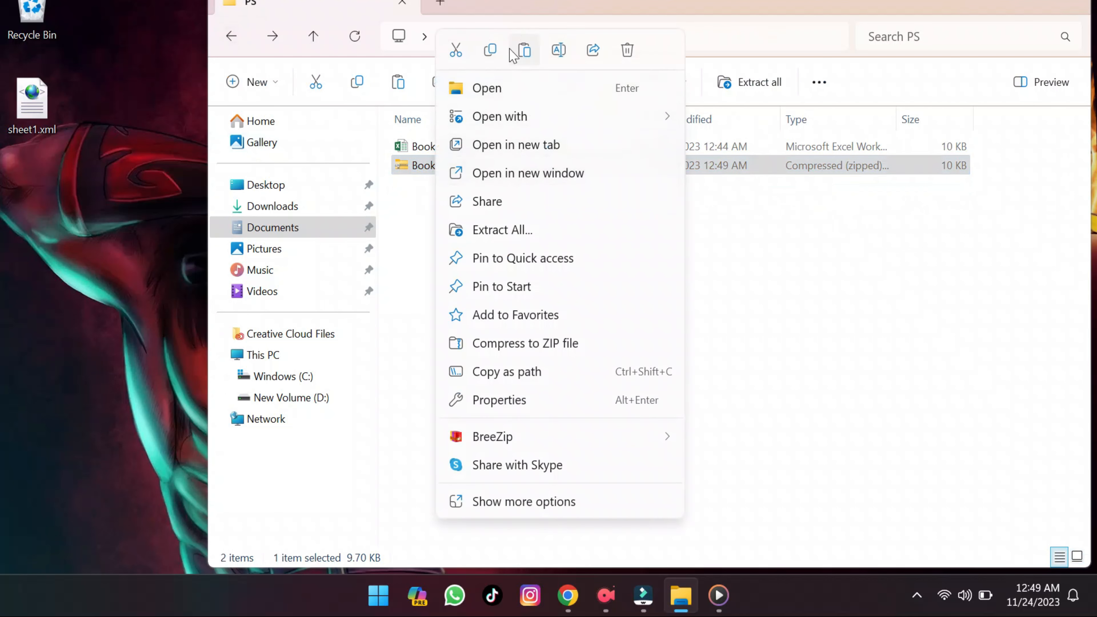
click(559, 50)
click(464, 166)
key(BackSpace)
key(BackSpace)
key(BackSpace)
text(xl)
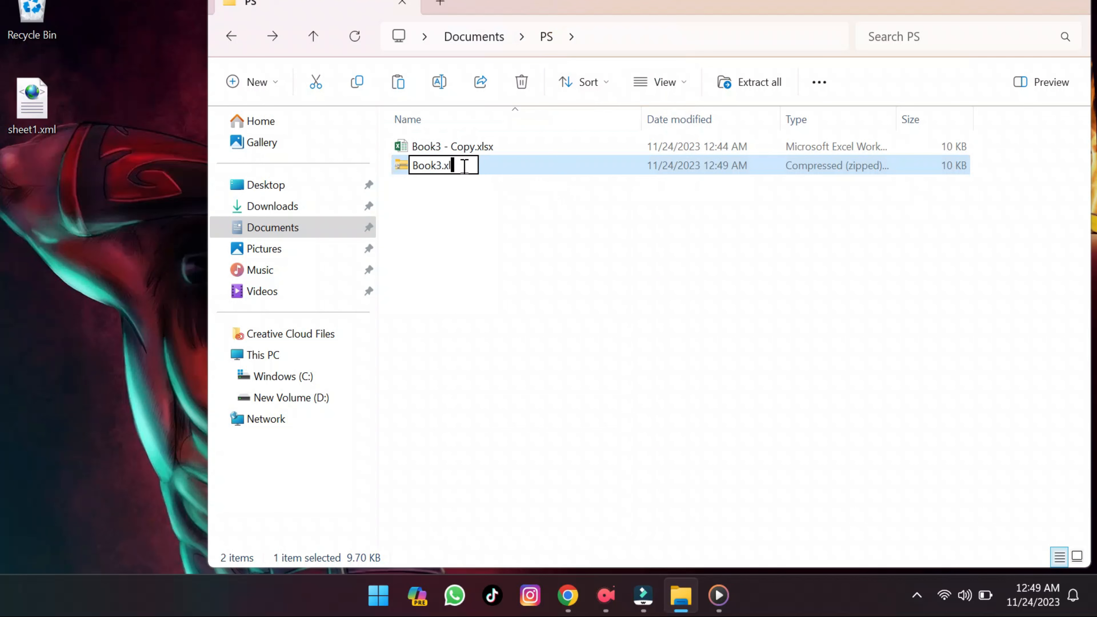
text(sx)
key(Return)
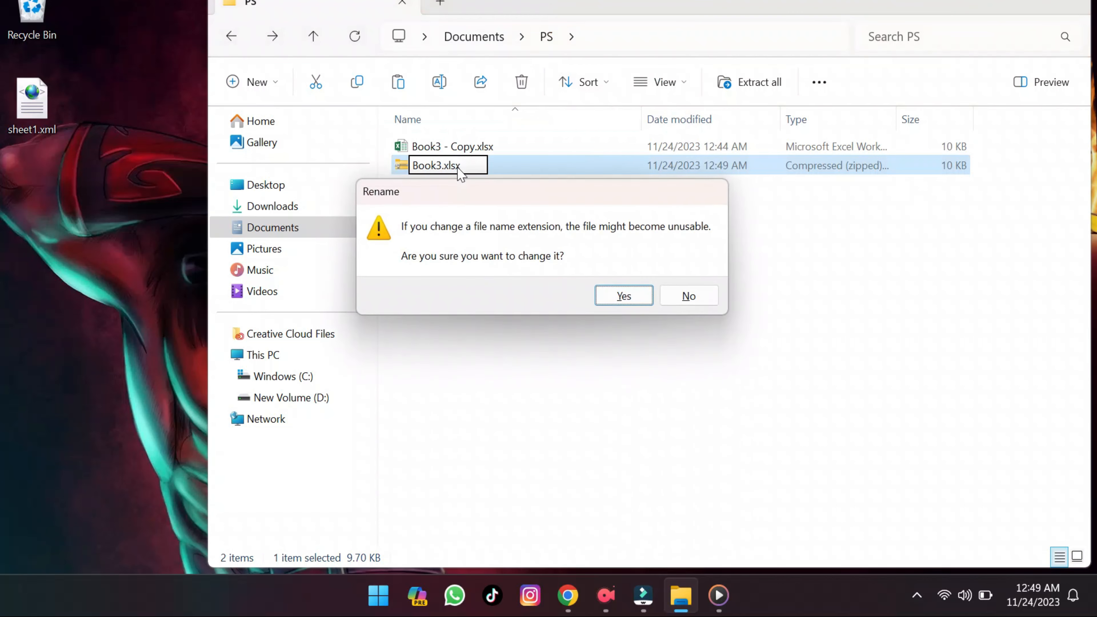
click(605, 295)
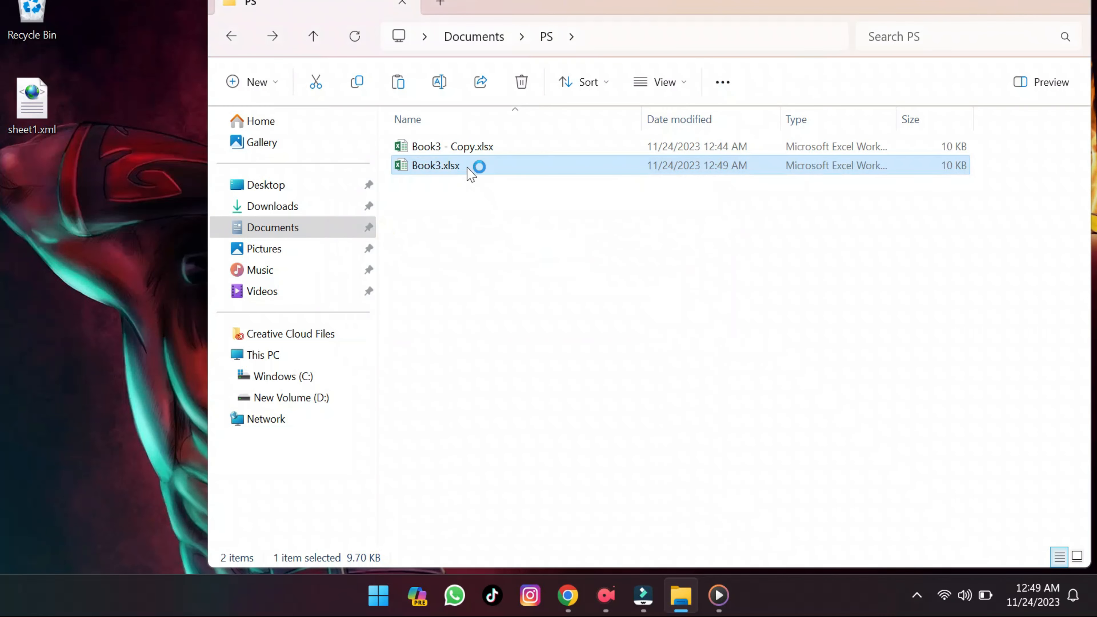
Step: Open Book3.xlsx in Excel and test that the formula cell E8 can be edited, keeping its formula
double_click(469, 169)
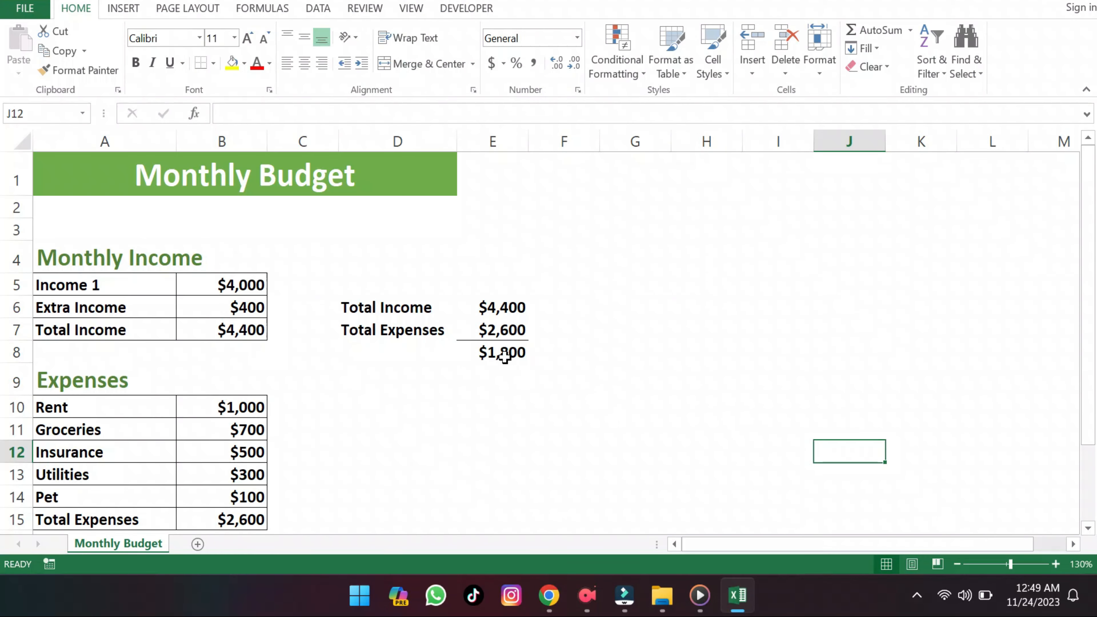
double_click(505, 354)
key(Return)
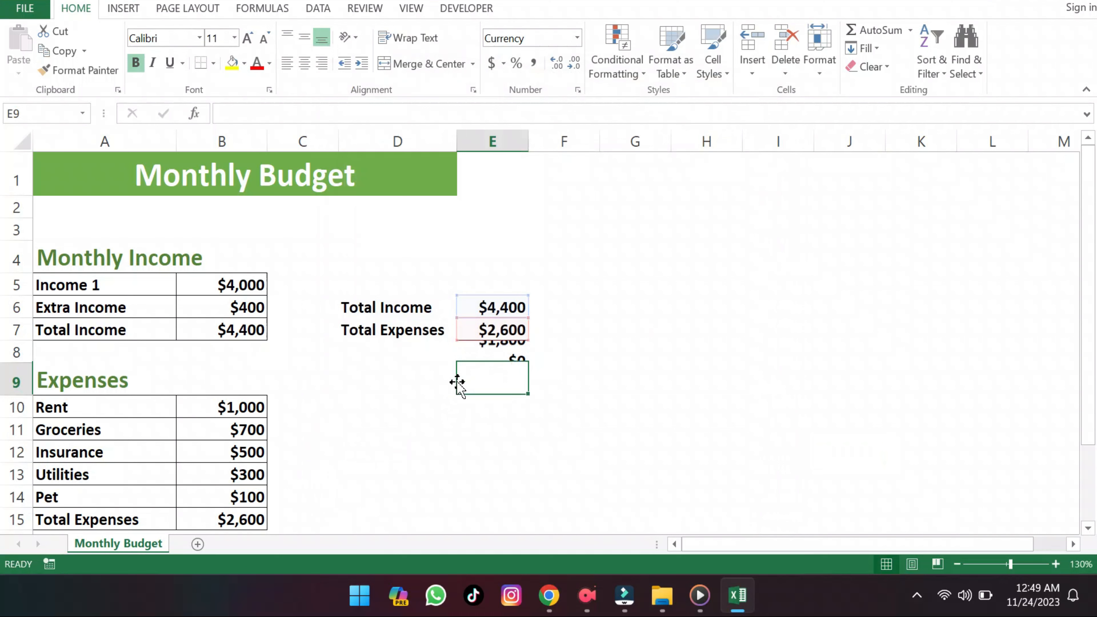
Step: Set the Income 1 amount in B5 to 5000
click(240, 330)
click(243, 308)
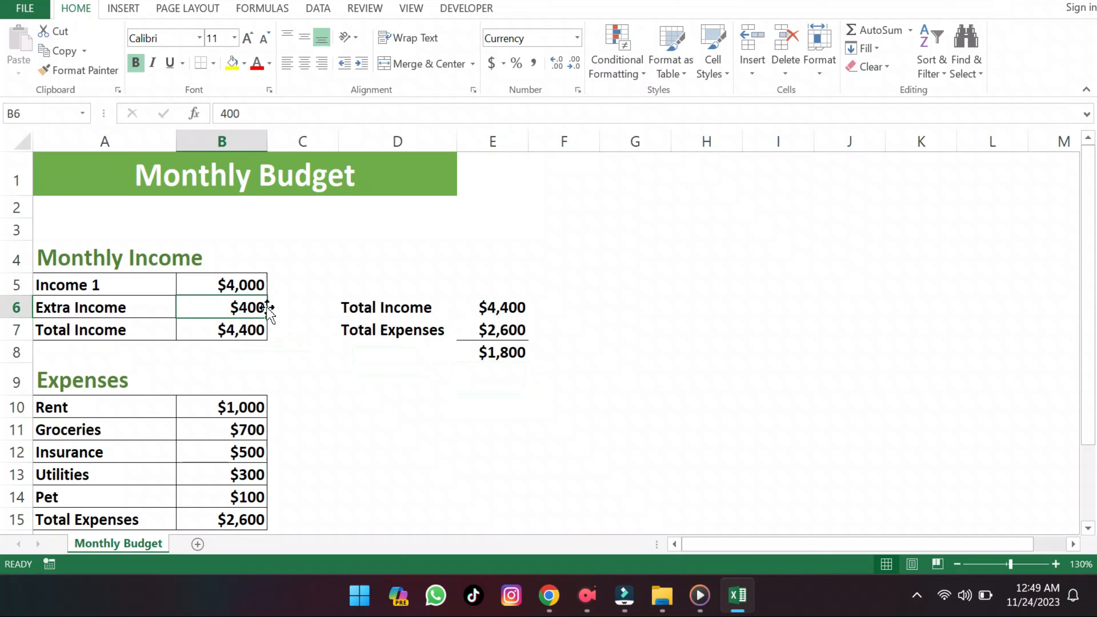
click(222, 286)
double_click(229, 285)
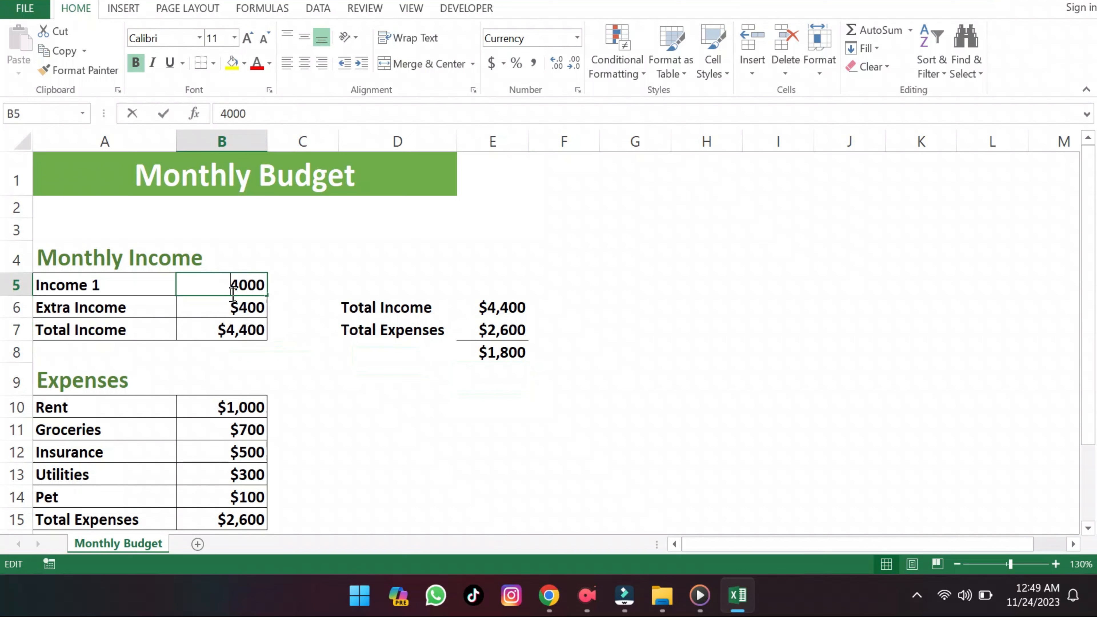
key(BackSpace)
text(5)
click(296, 374)
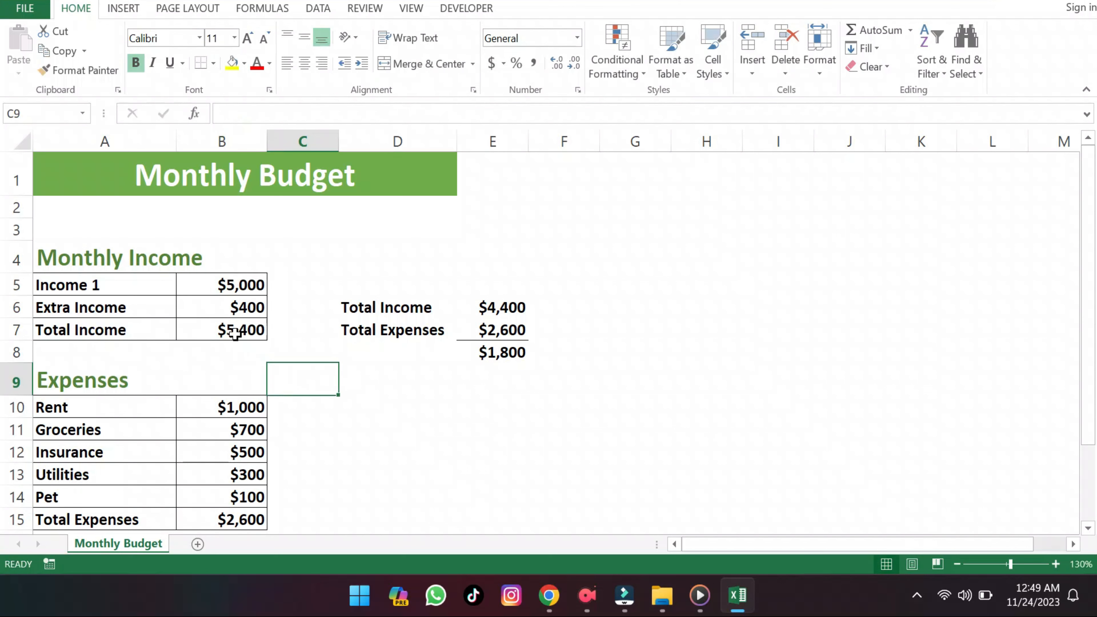